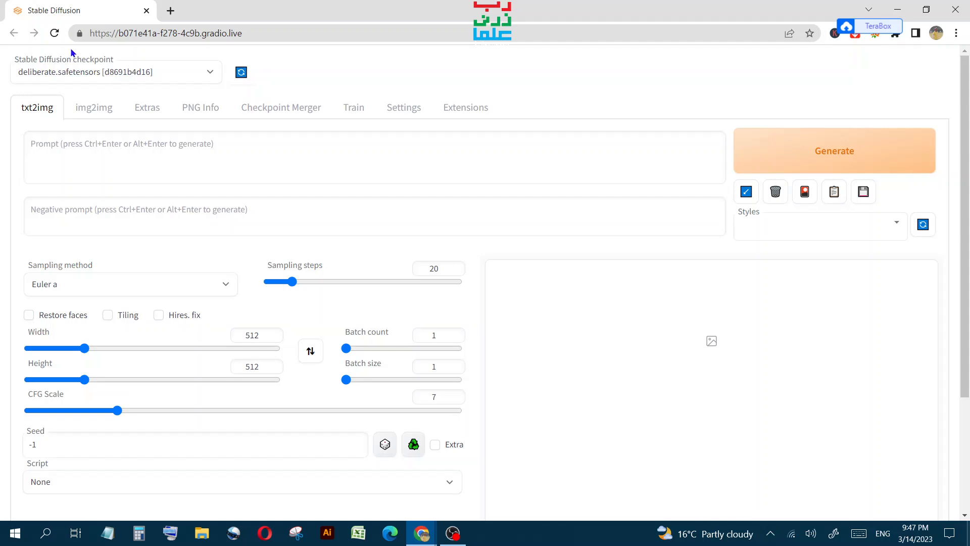
Enter the prompt "skull evil king, with a bronze crown and part of the face, is black rotten bones"
{"action": "left_click", "coordinate": [70, 145]}
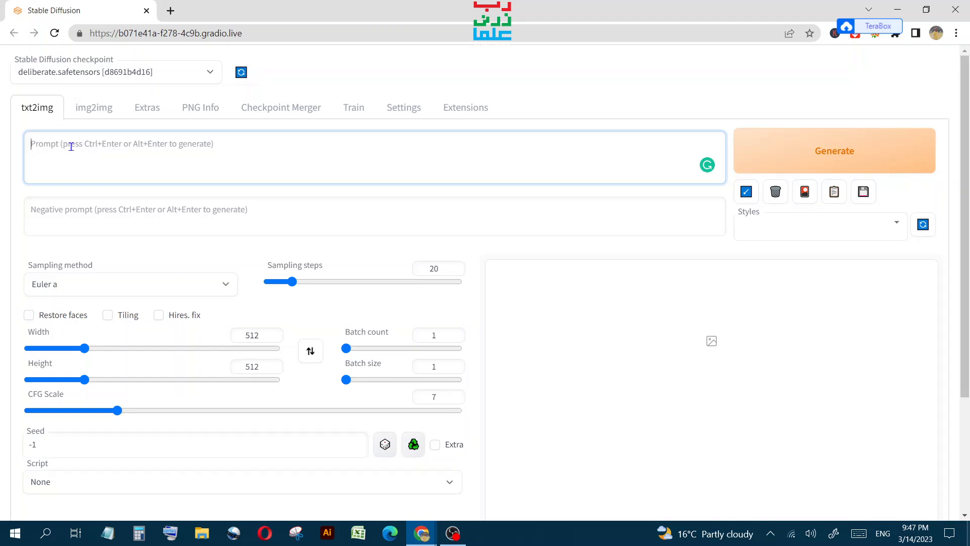
{"action": "type", "text": "skull evil king, with a bronze crown and part of the face, is black rotten bones"}
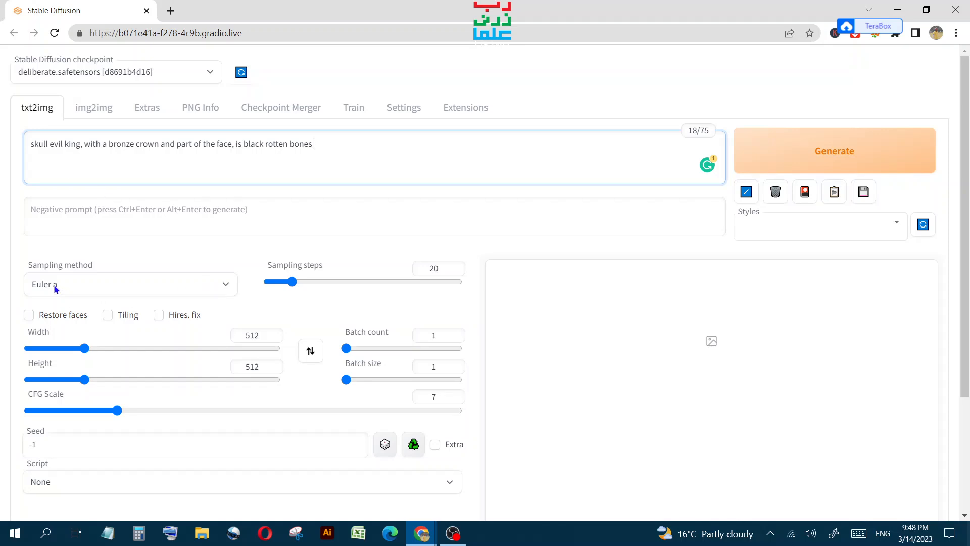
Set the generation options to 36 sampling steps, a batch count of 4 and a CFG scale of 4
{"action": "mouse_move", "coordinate": [54, 286]}
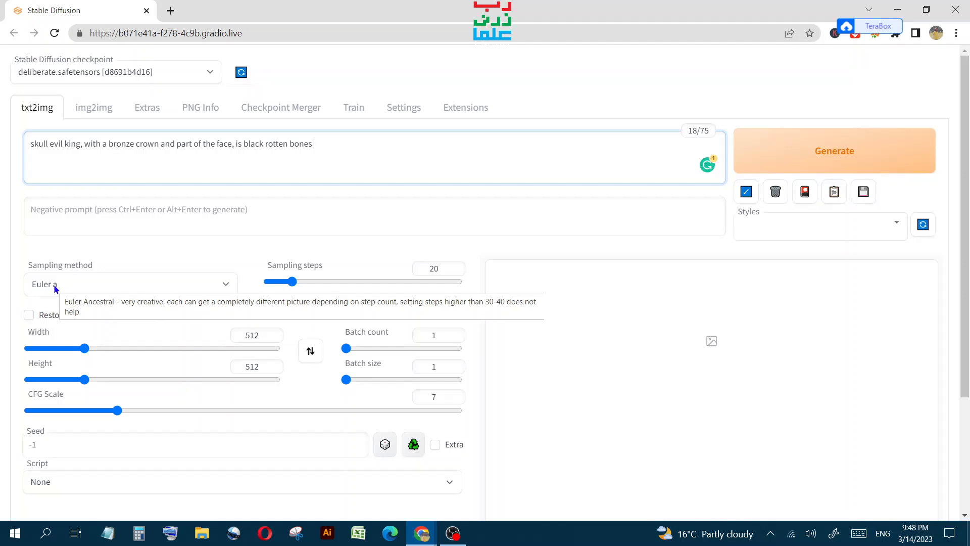
{"action": "double_click", "coordinate": [421, 271]}
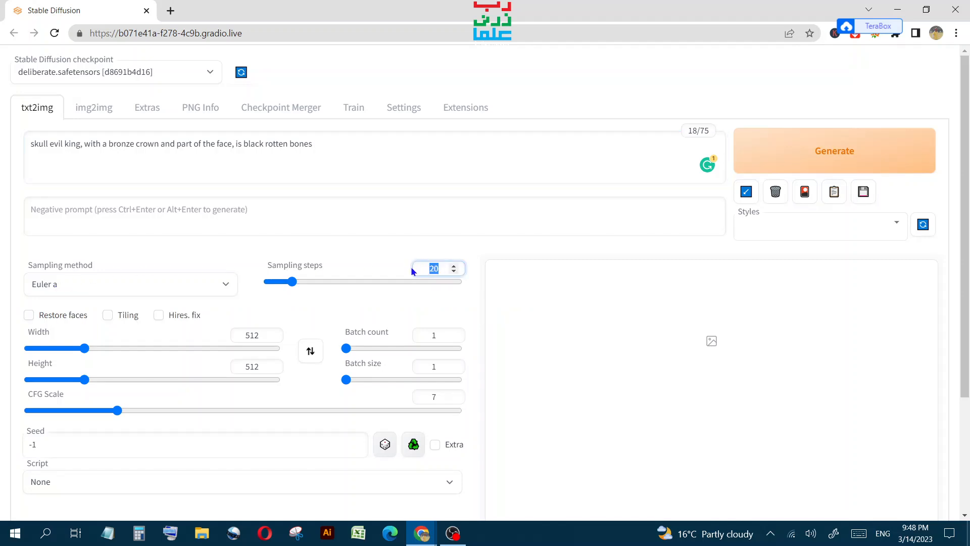
{"action": "type", "text": "36"}
{"action": "double_click", "coordinate": [437, 335]}
{"action": "type", "text": "4"}
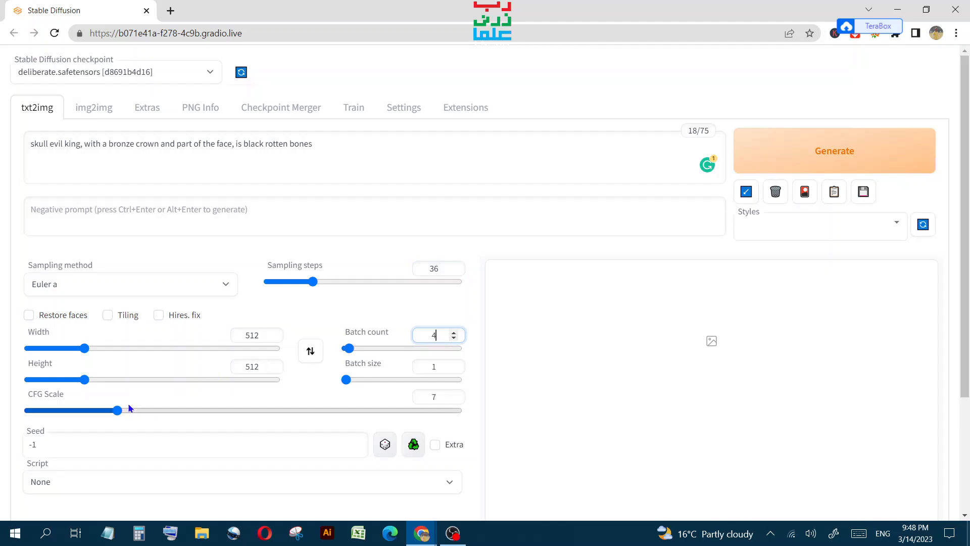
{"action": "left_click", "coordinate": [443, 395]}
{"action": "double_click", "coordinate": [439, 395]}
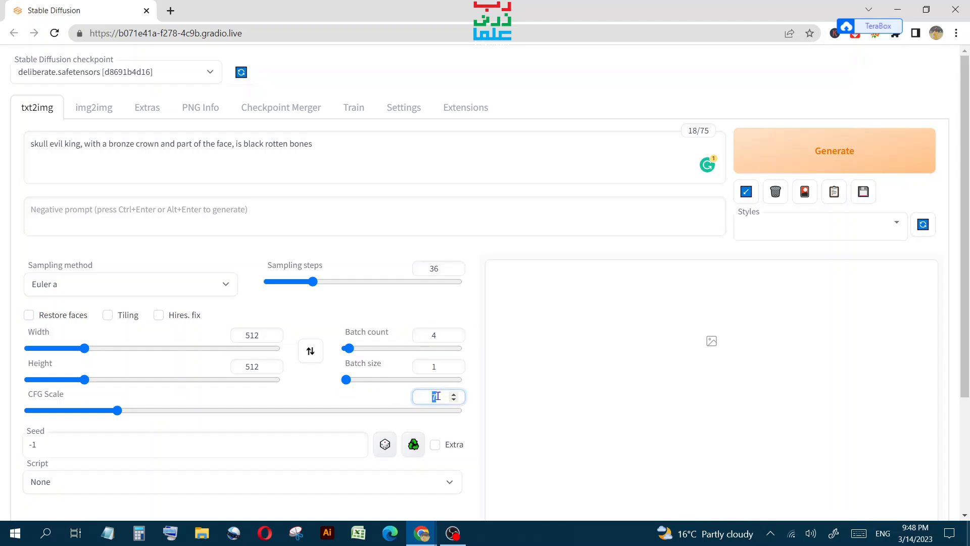
{"action": "type", "text": "4"}
Set the image width and height to 612 and generate the images
{"action": "left_click_drag", "start_coordinate": [251, 334], "coordinate": [243, 335]}
{"action": "type", "text": "6"}
{"action": "left_click_drag", "start_coordinate": [251, 365], "coordinate": [246, 366]}
{"action": "type", "text": "6"}
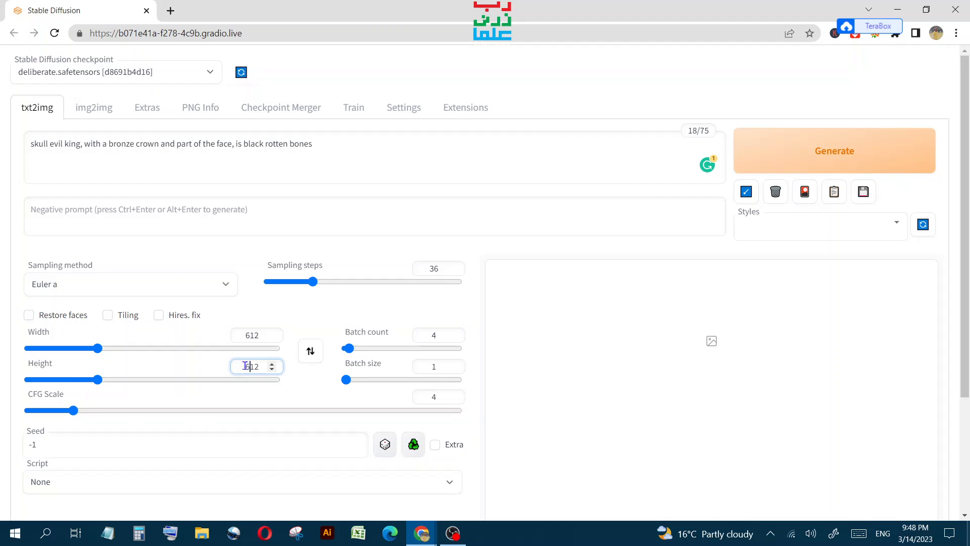
{"action": "left_click", "coordinate": [782, 159]}
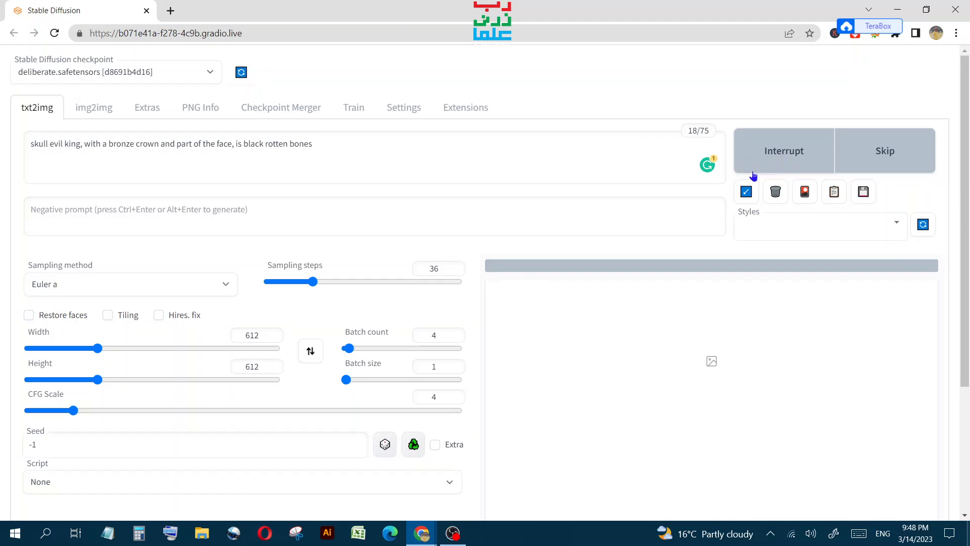
Examine the generated grid and each individual skull image in the full-size viewer, then close the viewer
{"action": "scroll", "coordinate": [610, 220], "scroll_direction": "down", "scroll_amount": 3}
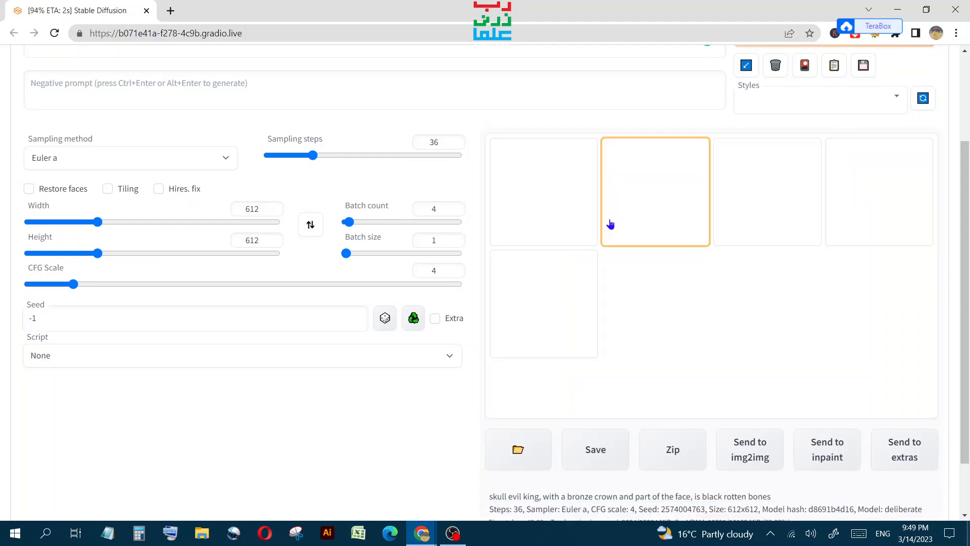
{"action": "left_click", "coordinate": [583, 223]}
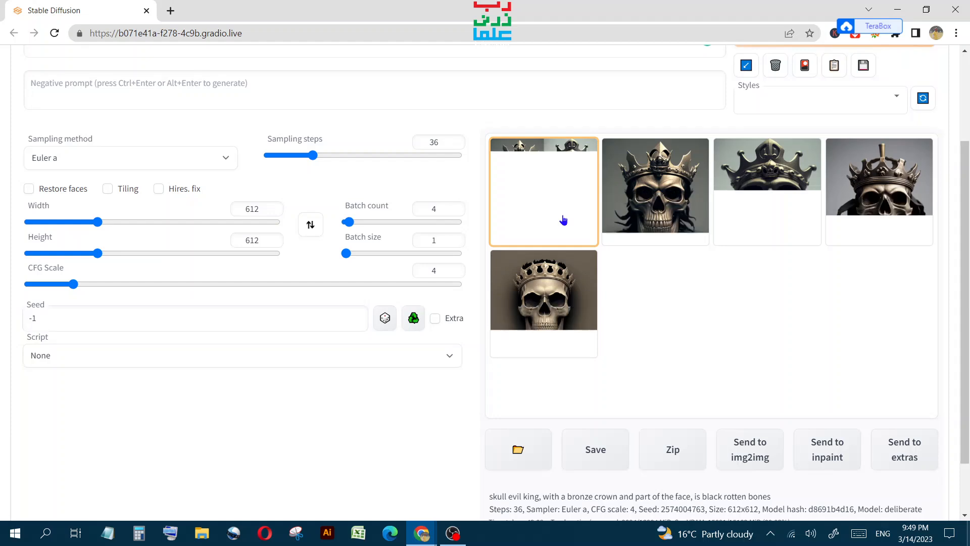
{"action": "left_click", "coordinate": [699, 219]}
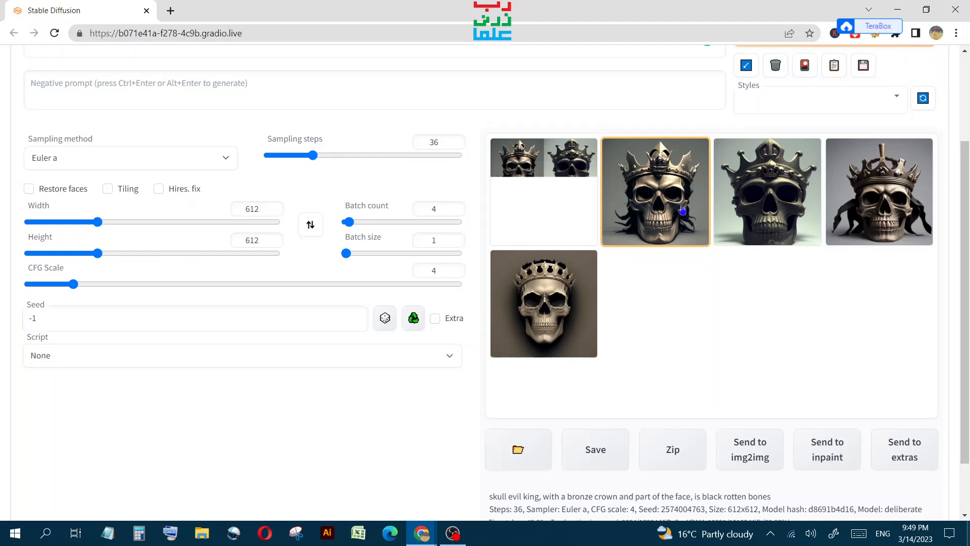
{"action": "left_click", "coordinate": [560, 186]}
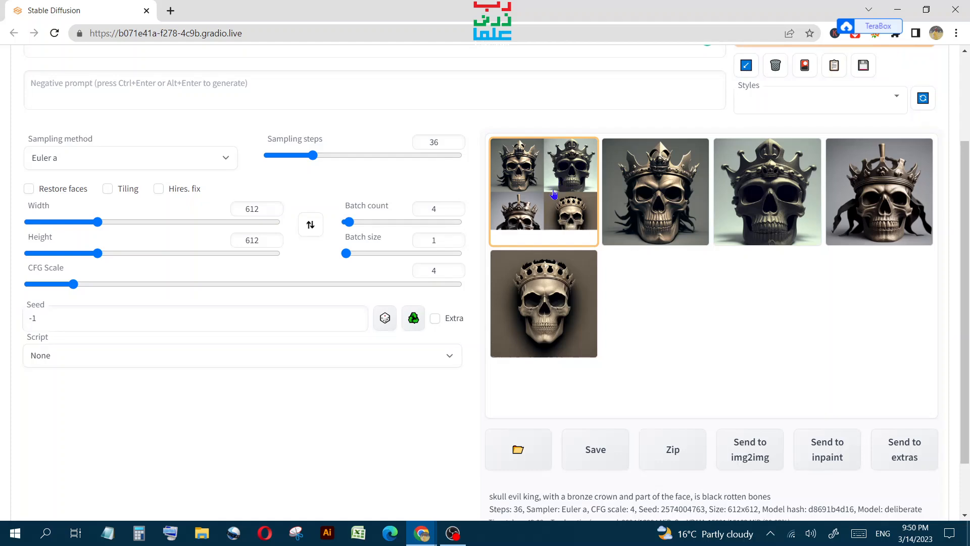
{"action": "left_click", "coordinate": [554, 194]}
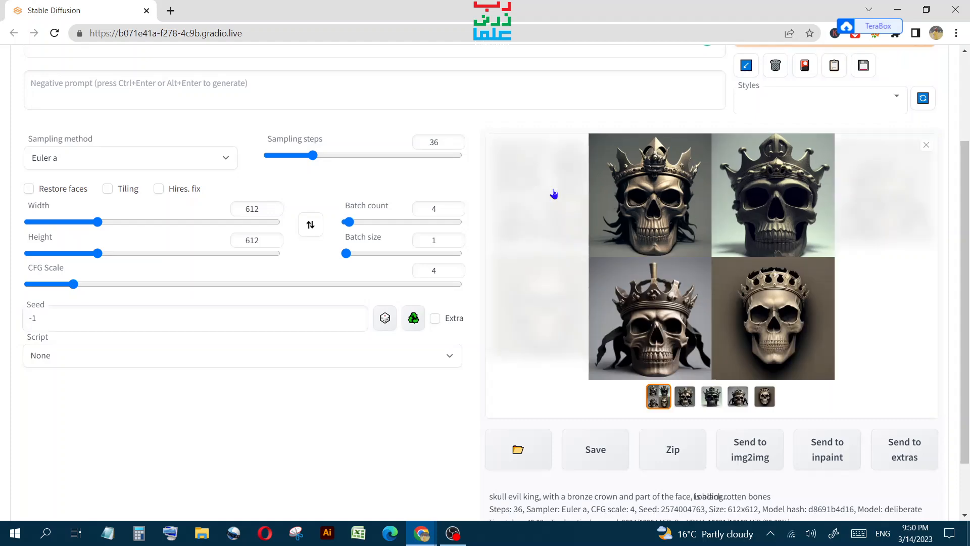
{"action": "left_click", "coordinate": [723, 241]}
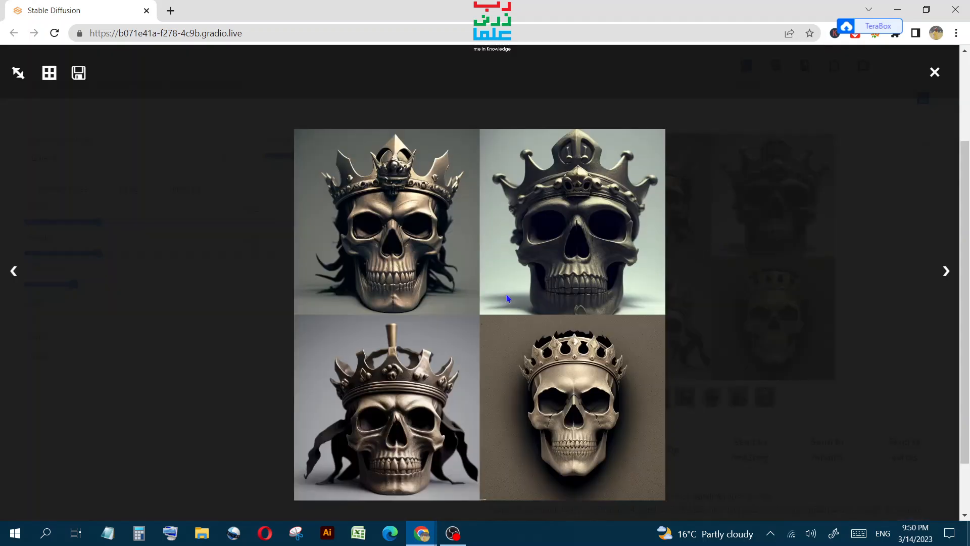
{"action": "left_click", "coordinate": [947, 278]}
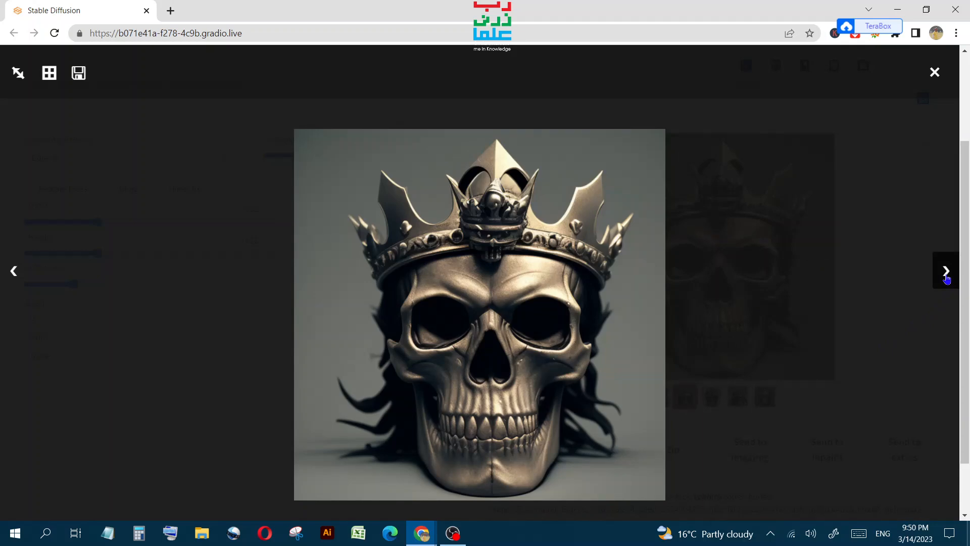
{"action": "left_click", "coordinate": [946, 278]}
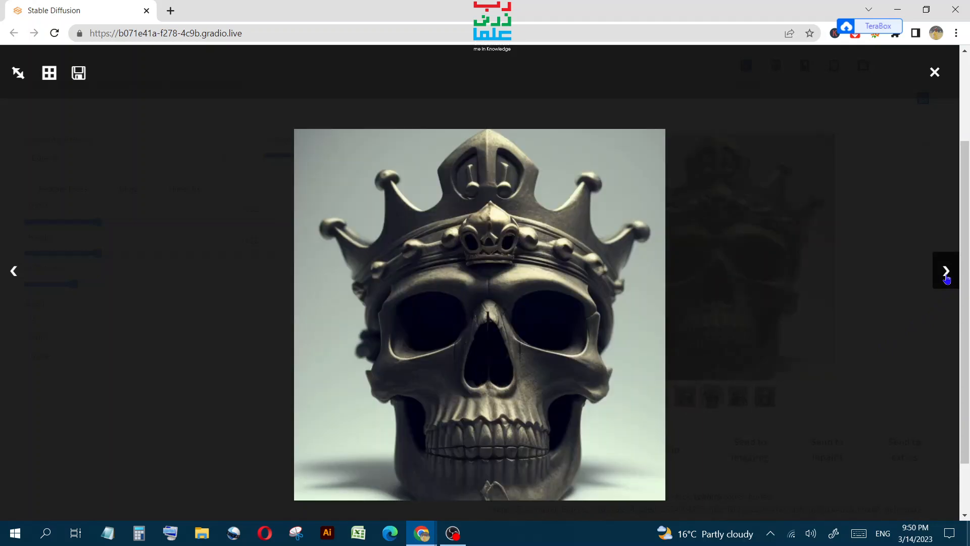
{"action": "left_click", "coordinate": [946, 278]}
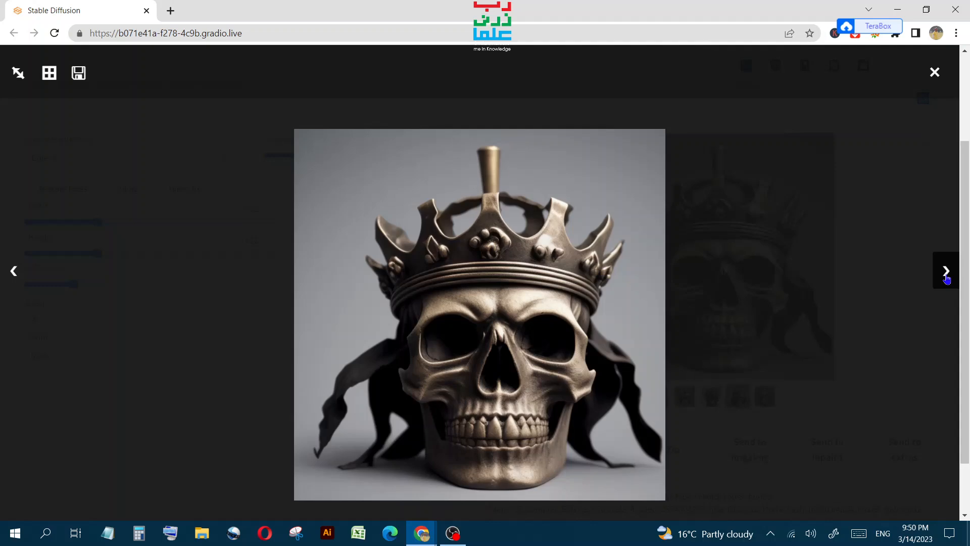
{"action": "left_click", "coordinate": [946, 278]}
{"action": "left_click", "coordinate": [946, 278]}
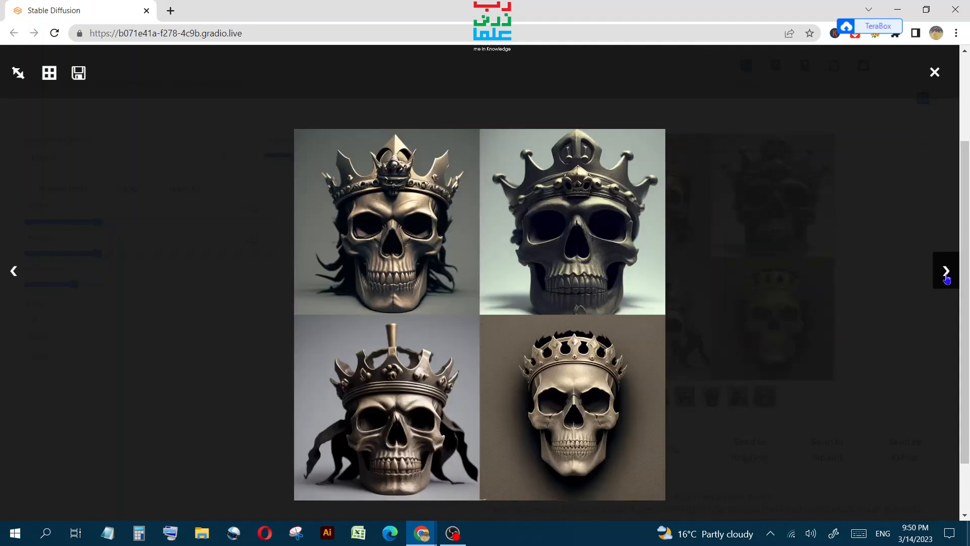
{"action": "left_click", "coordinate": [932, 75]}
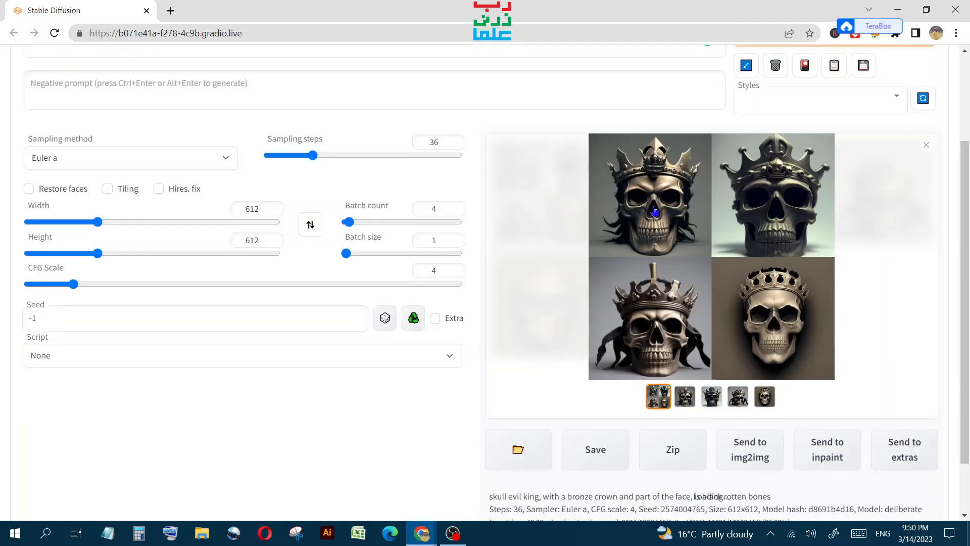
Reopen the four-skull grid in the full-size viewer and save it to the Desktop as a PNG image
{"action": "scroll", "coordinate": [617, 235], "scroll_direction": "up", "scroll_amount": 3}
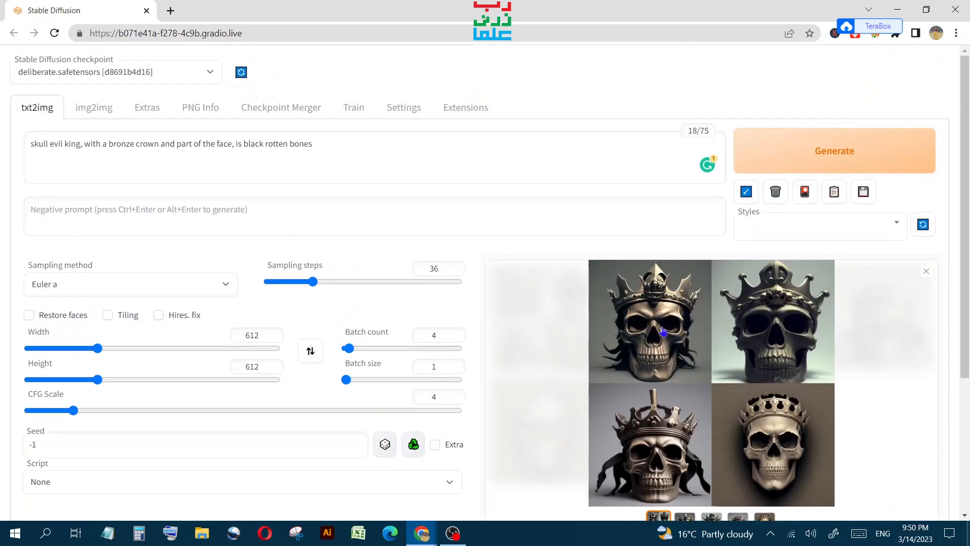
{"action": "left_click", "coordinate": [753, 330]}
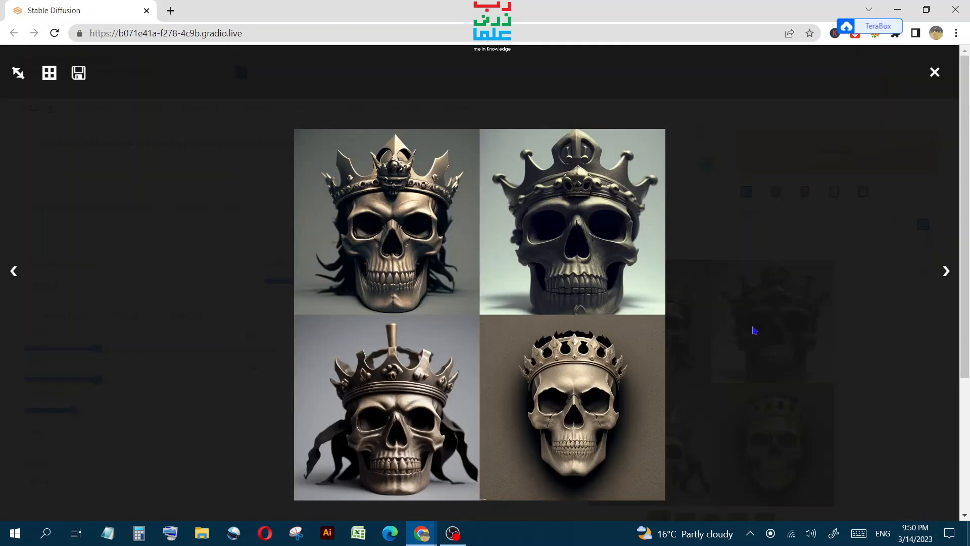
{"action": "left_click", "coordinate": [79, 72]}
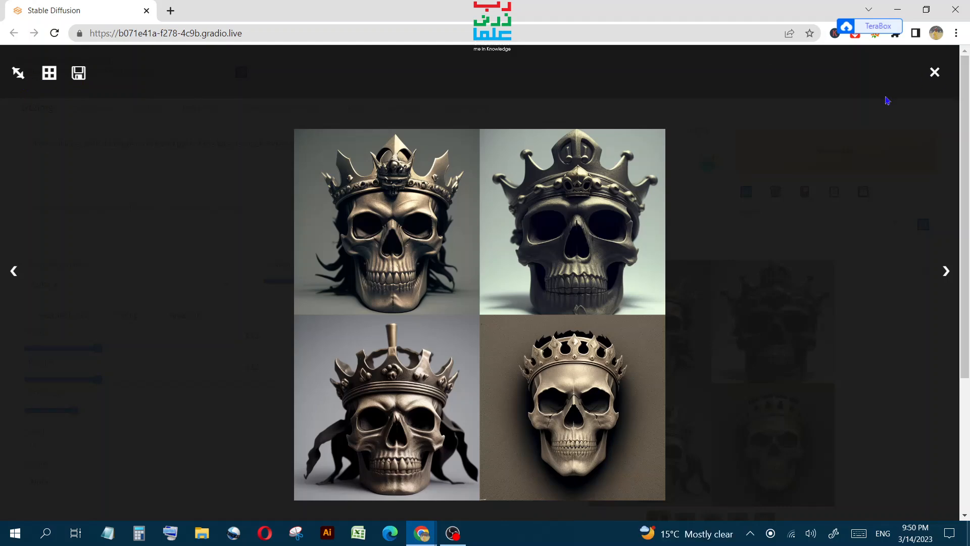
{"action": "right_click", "coordinate": [656, 214]}
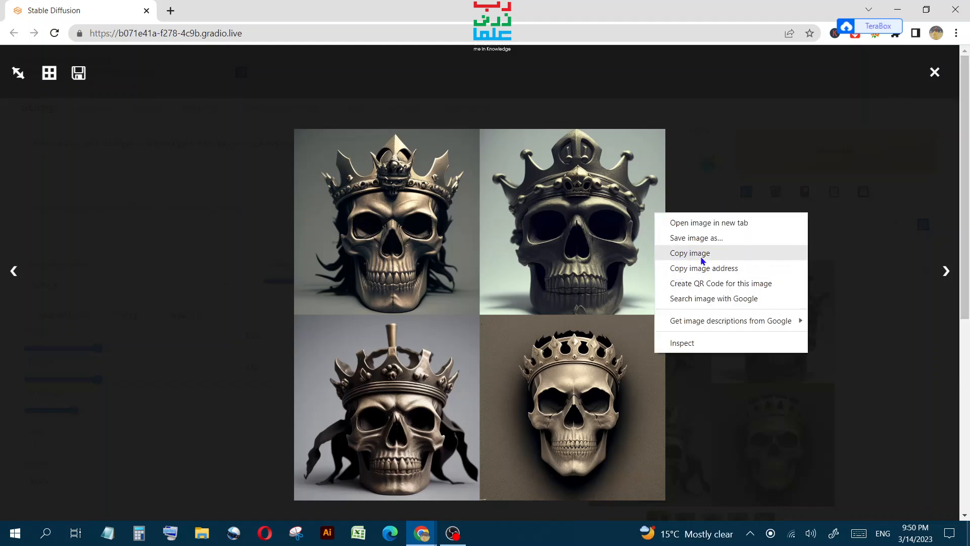
{"action": "left_click", "coordinate": [701, 238]}
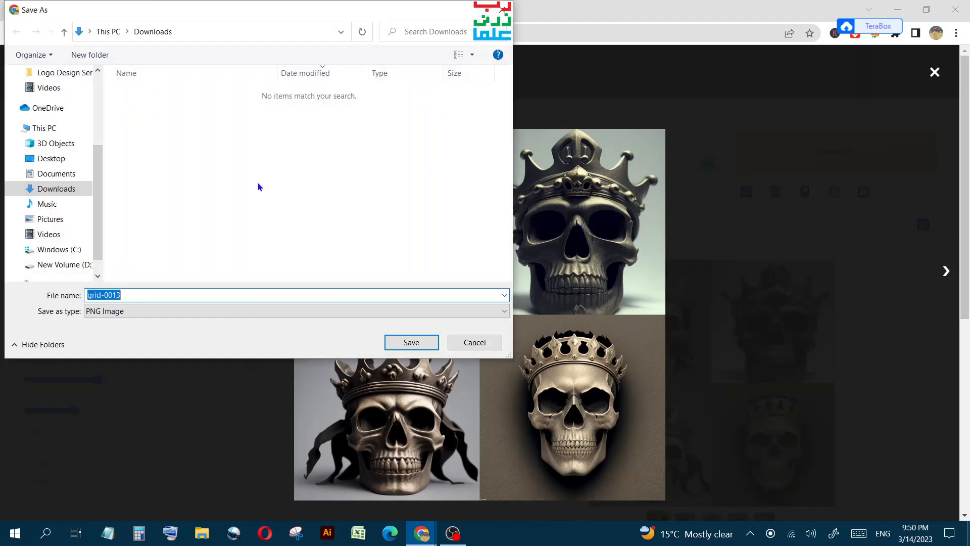
{"action": "left_click", "coordinate": [55, 159]}
{"action": "left_click", "coordinate": [411, 342]}
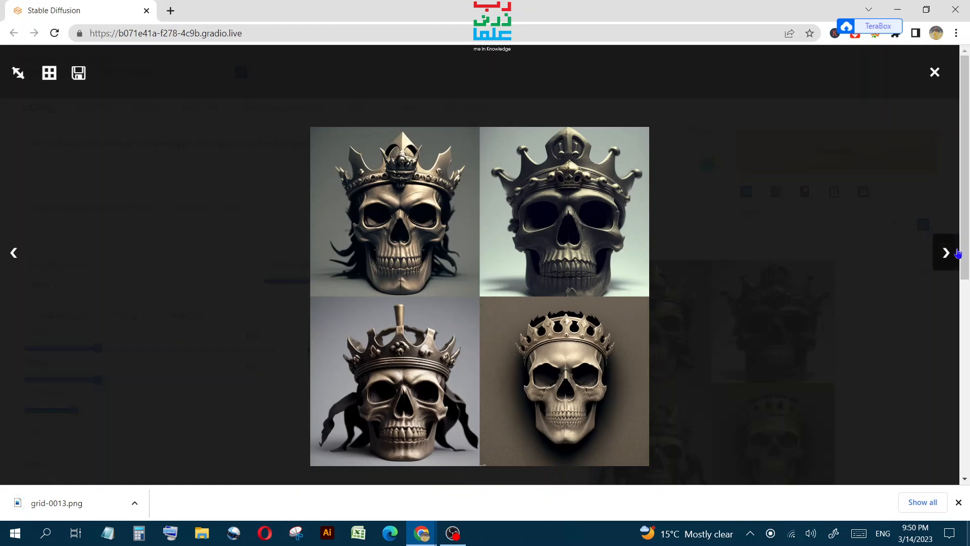
Save the first individual skull image, the one following the grid, to the Desktop as a PNG
{"action": "left_click", "coordinate": [946, 252]}
{"action": "right_click", "coordinate": [428, 246]}
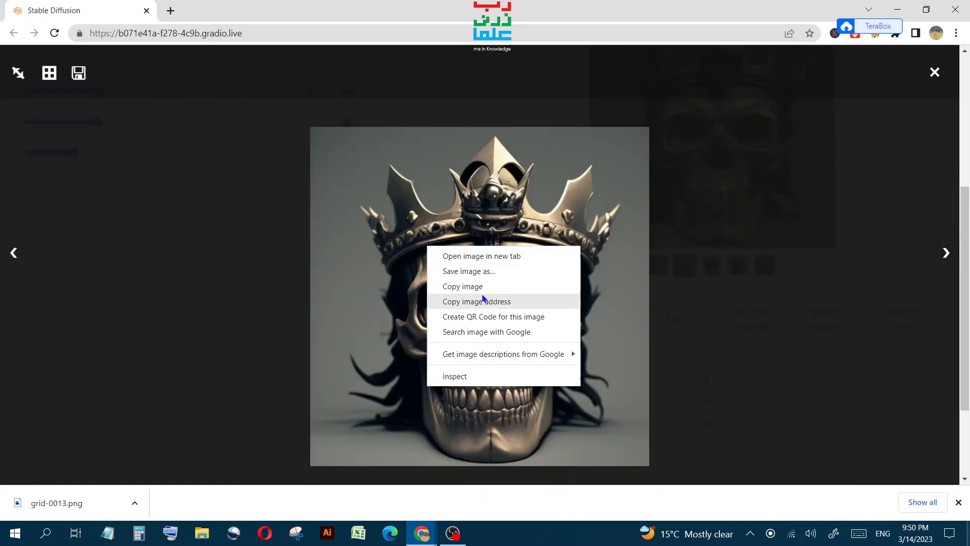
{"action": "left_click", "coordinate": [470, 271]}
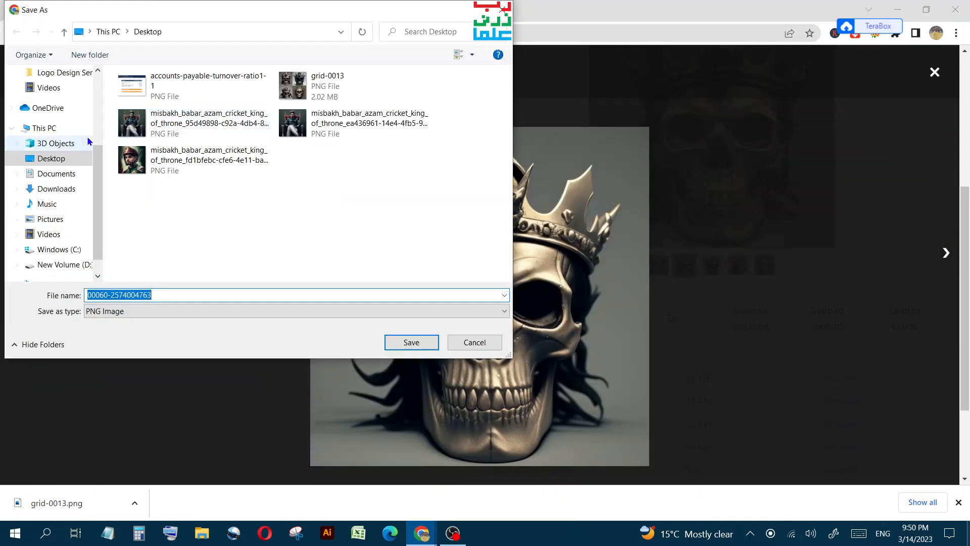
{"action": "left_click", "coordinate": [410, 343]}
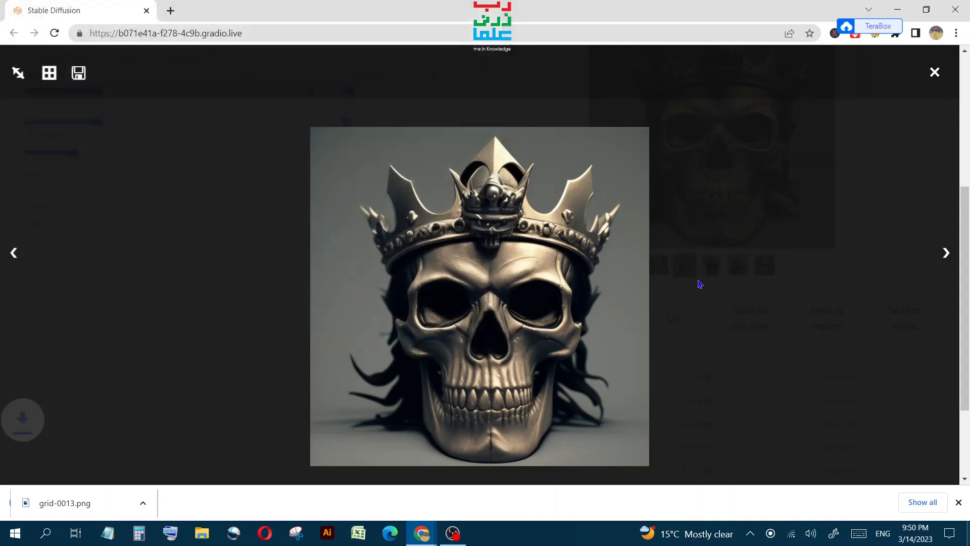
Save the second individual skull image, with the pale green background, to the Desktop
{"action": "left_click", "coordinate": [943, 255]}
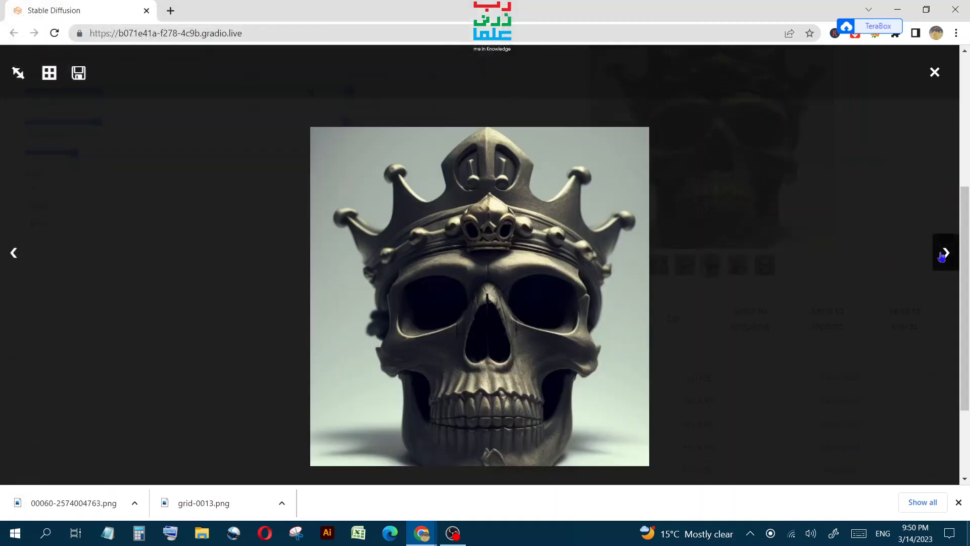
{"action": "right_click", "coordinate": [467, 261]}
{"action": "left_click", "coordinate": [509, 288]}
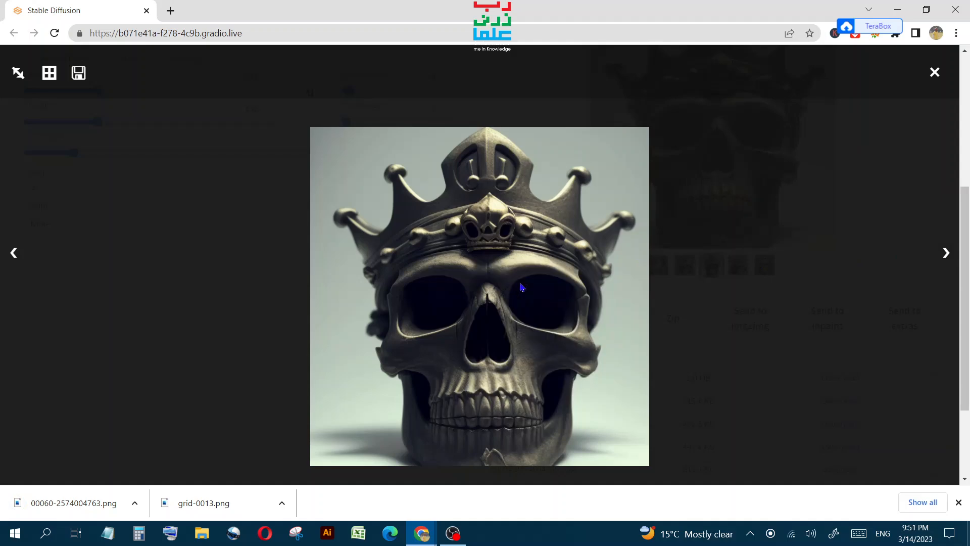
{"action": "left_click", "coordinate": [411, 342]}
Save the third individual skull image, with the upright rod on its crown, to the Desktop as a PNG
{"action": "left_click", "coordinate": [946, 254]}
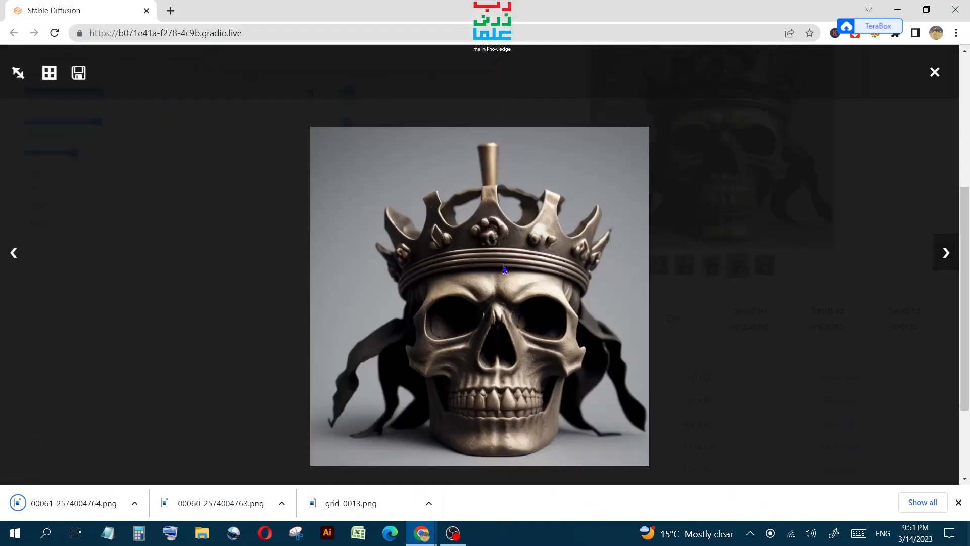
{"action": "right_click", "coordinate": [474, 264]}
{"action": "left_click", "coordinate": [495, 305]}
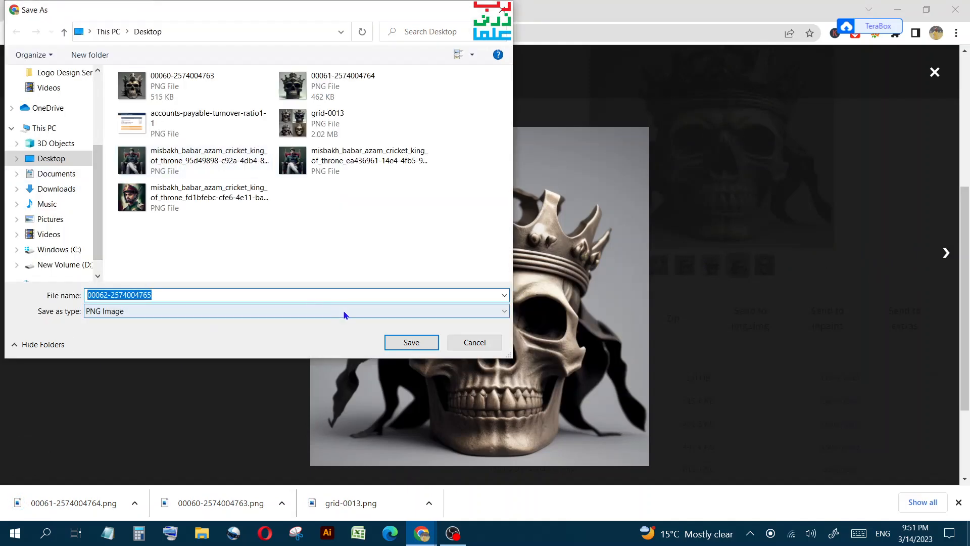
{"action": "left_click", "coordinate": [406, 341]}
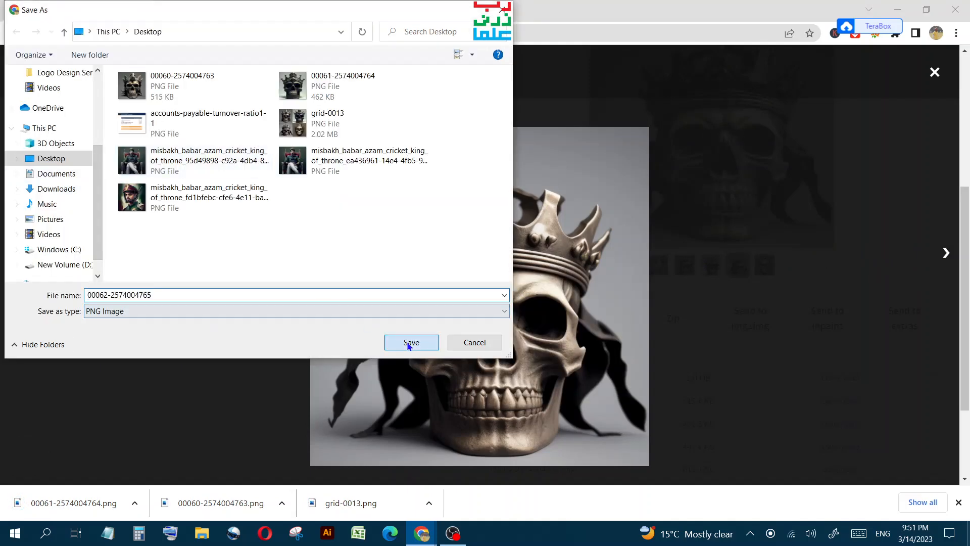
Save the fourth individual skull image, with the plain brown background, to the Desktop as a PNG and close the full-size viewer
{"action": "left_click", "coordinate": [945, 259]}
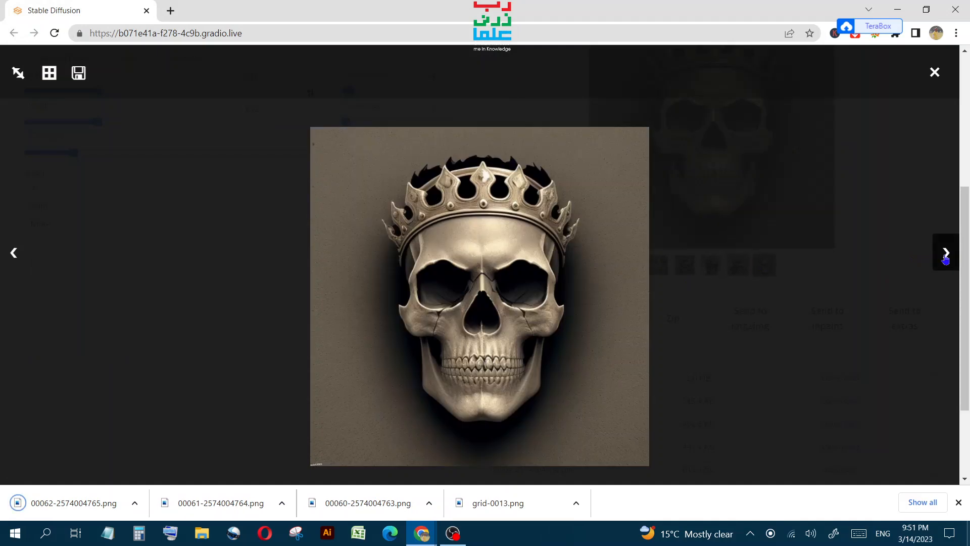
{"action": "right_click", "coordinate": [492, 255]}
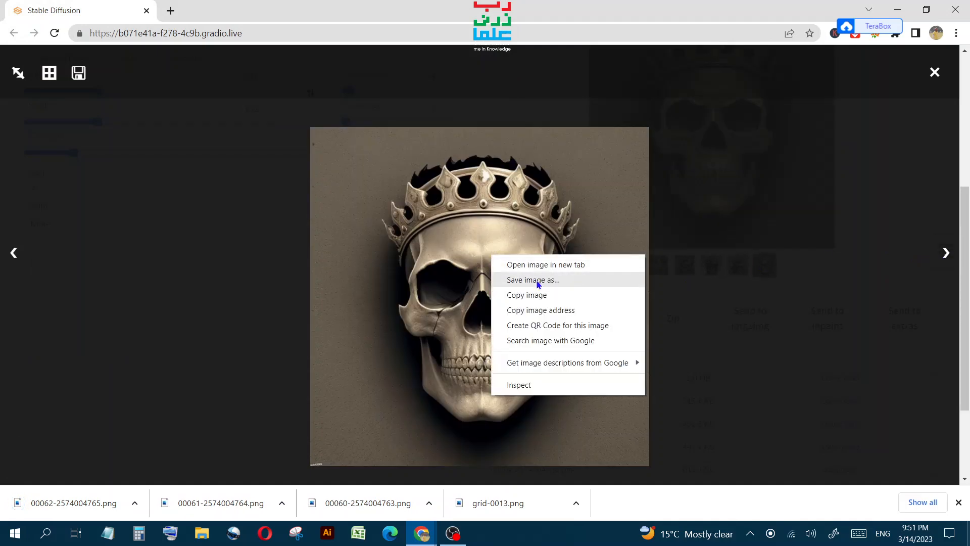
{"action": "left_click", "coordinate": [532, 279]}
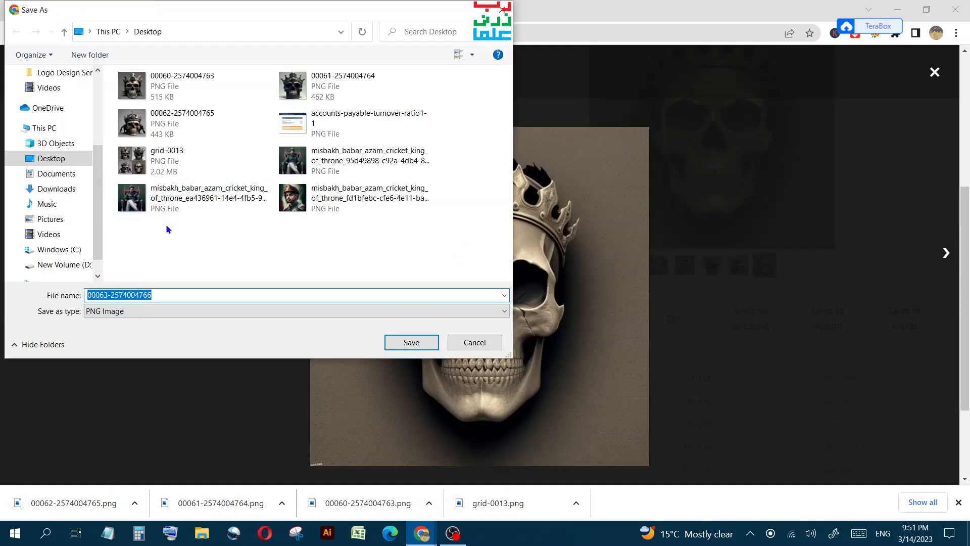
{"action": "left_click", "coordinate": [407, 341]}
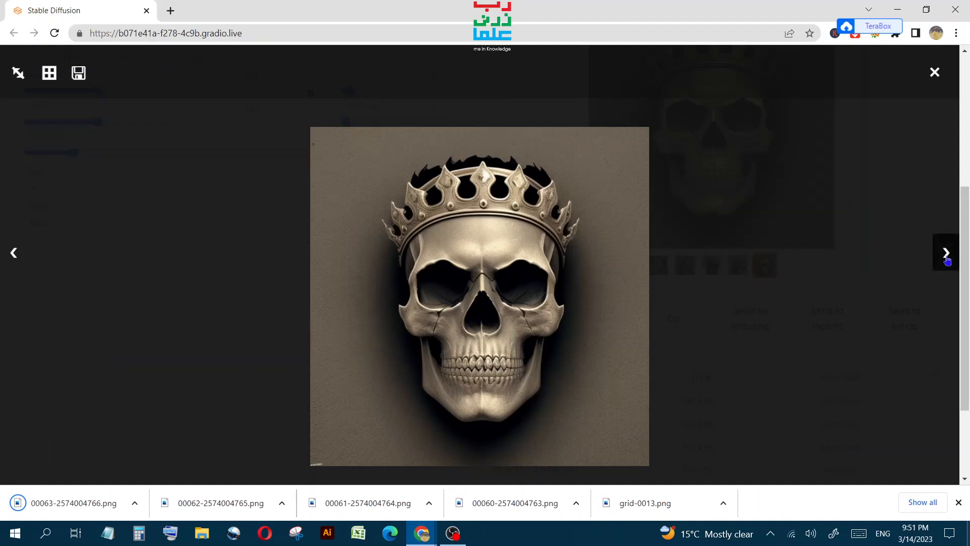
{"action": "left_click", "coordinate": [942, 255]}
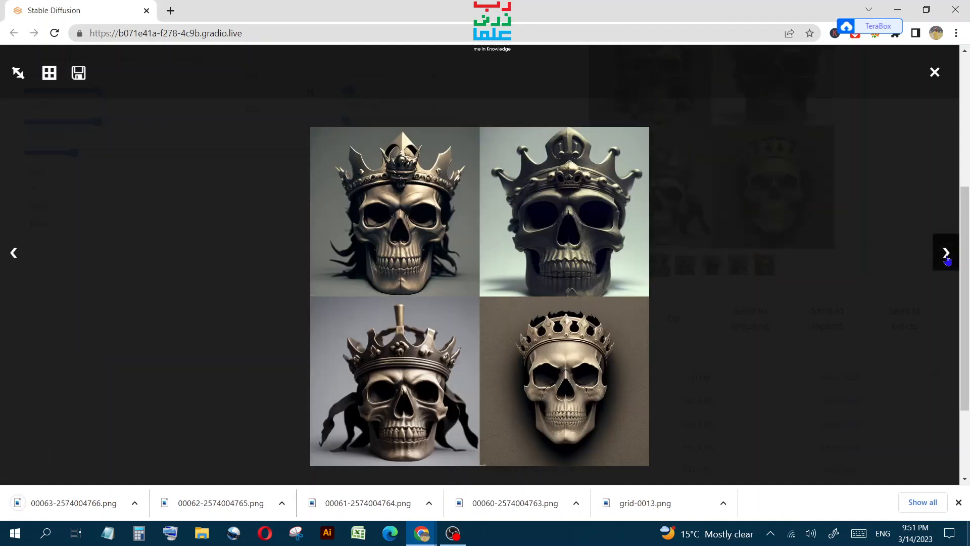
{"action": "left_click", "coordinate": [934, 75]}
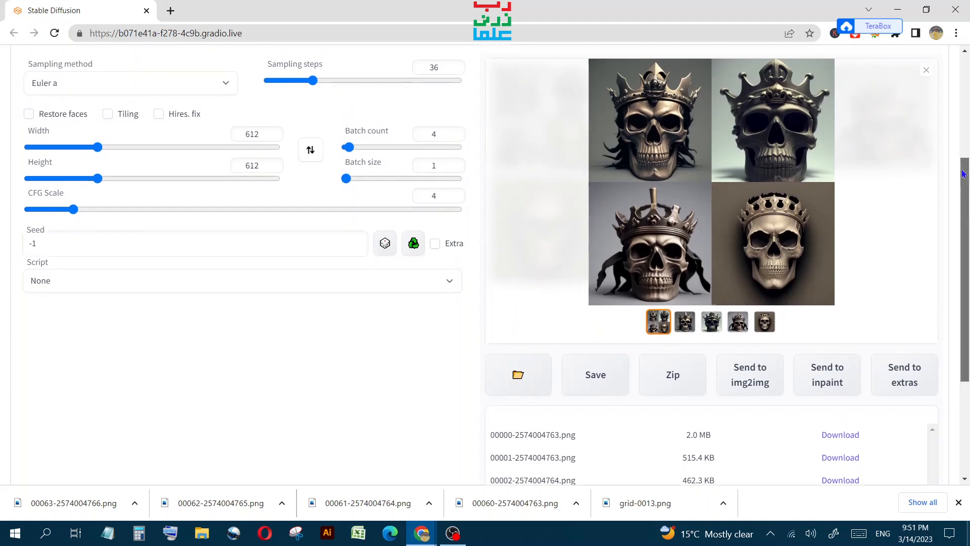
Generate another batch of skull images with the same prompt and settings
{"action": "left_click_drag", "start_coordinate": [963, 199], "coordinate": [963, 93]}
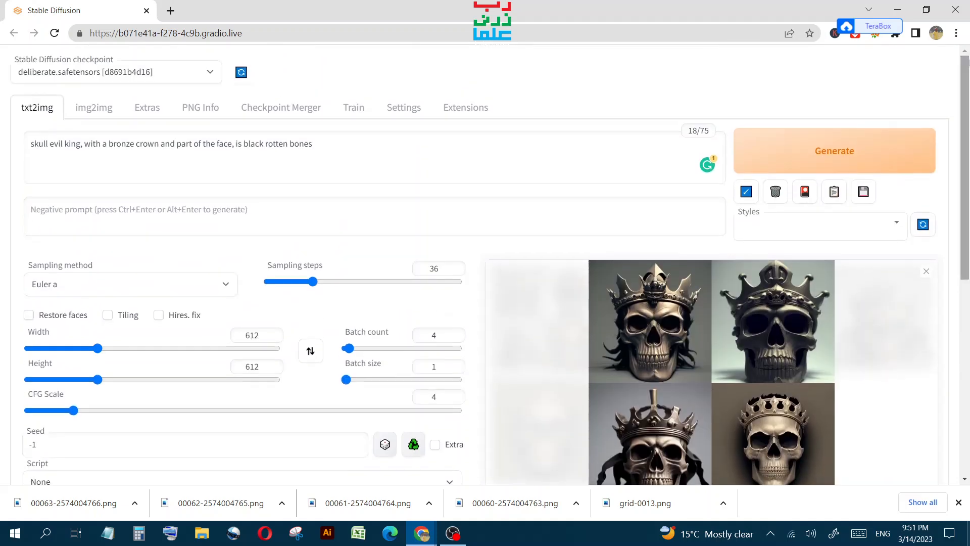
{"action": "left_click", "coordinate": [792, 152]}
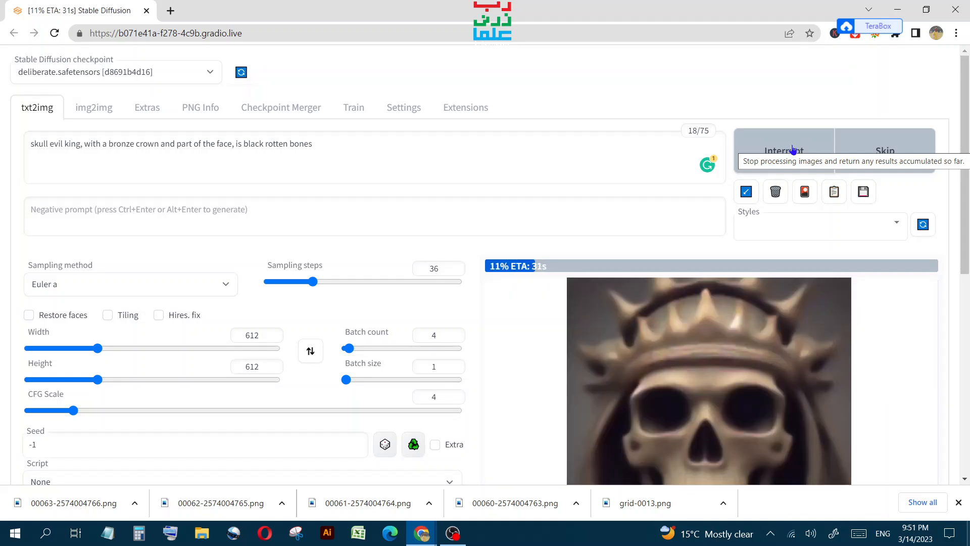
{"action": "scroll", "coordinate": [697, 241], "scroll_direction": "down", "scroll_amount": 6}
{"action": "scroll", "coordinate": [697, 240], "scroll_direction": "up", "scroll_amount": 3}
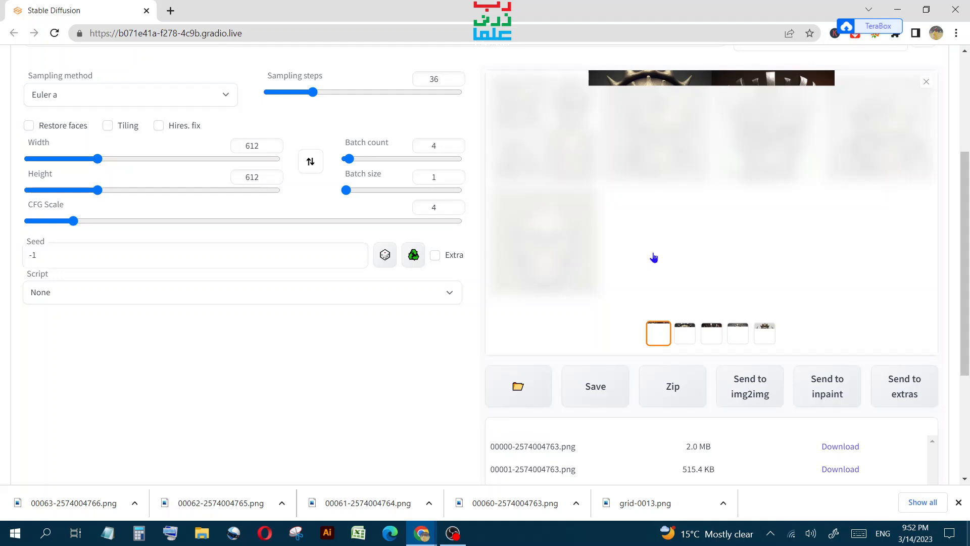
{"action": "scroll", "coordinate": [651, 256], "scroll_direction": "up", "scroll_amount": 3}
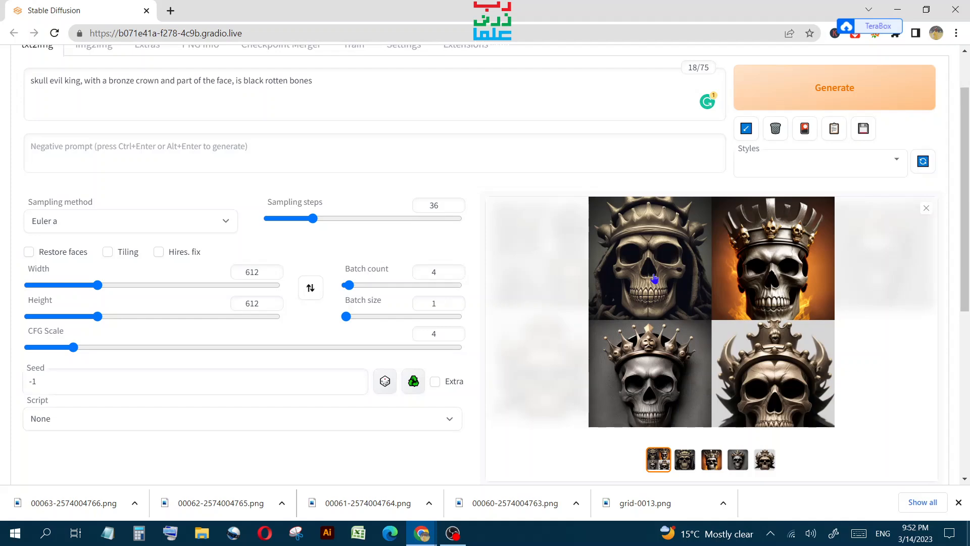
Examine the new skull grid and each of its individual images in the full-size viewer, then close the viewer
{"action": "left_click", "coordinate": [654, 278]}
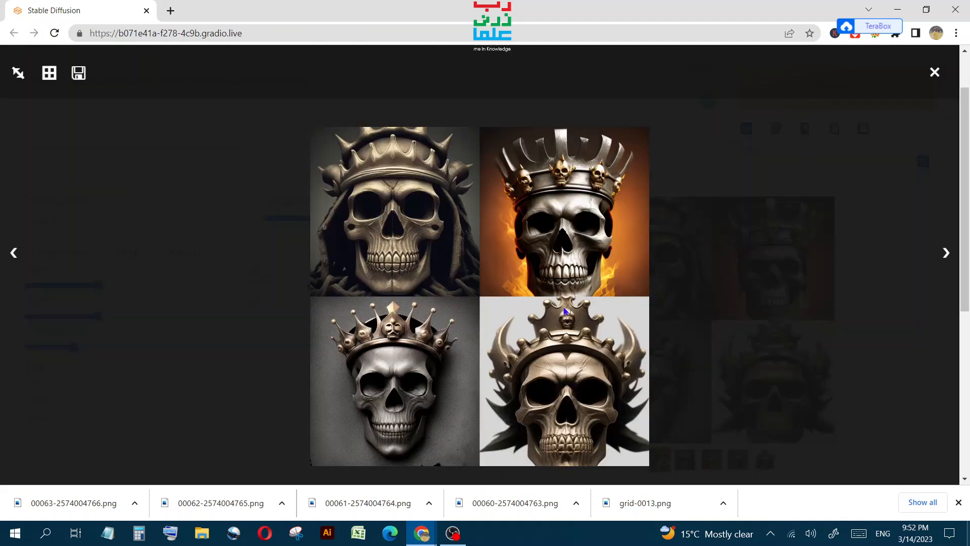
{"action": "left_click", "coordinate": [946, 252]}
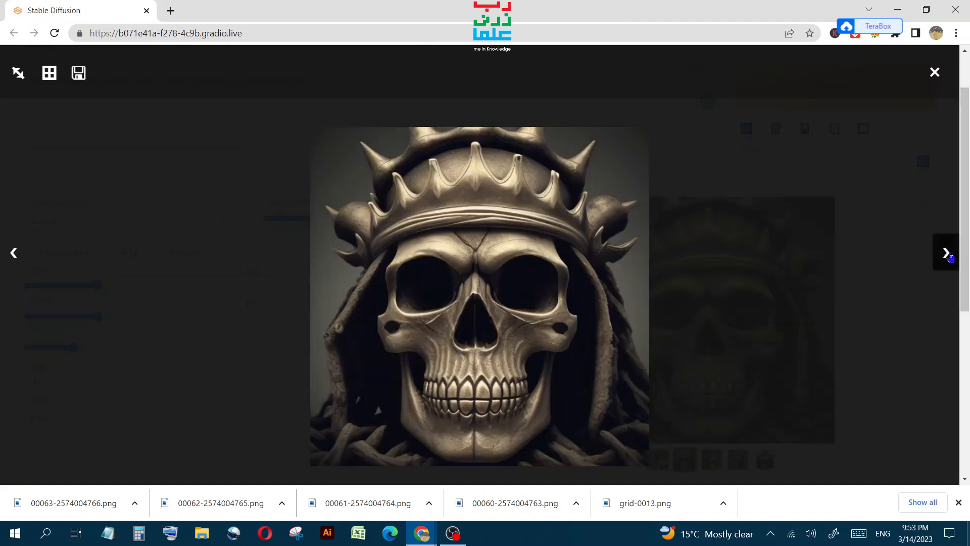
{"action": "left_click", "coordinate": [946, 253]}
{"action": "left_click", "coordinate": [946, 253]}
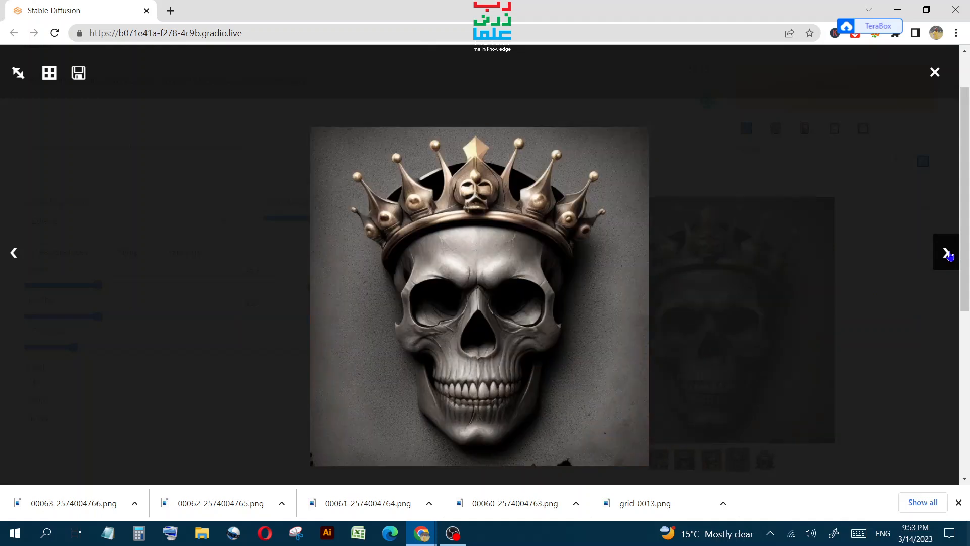
{"action": "left_click", "coordinate": [946, 253]}
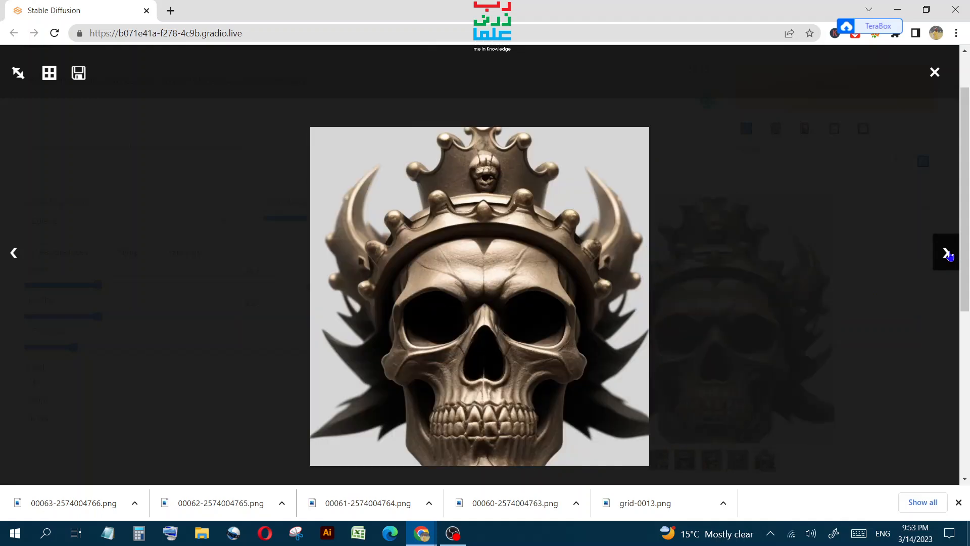
{"action": "left_click", "coordinate": [948, 254]}
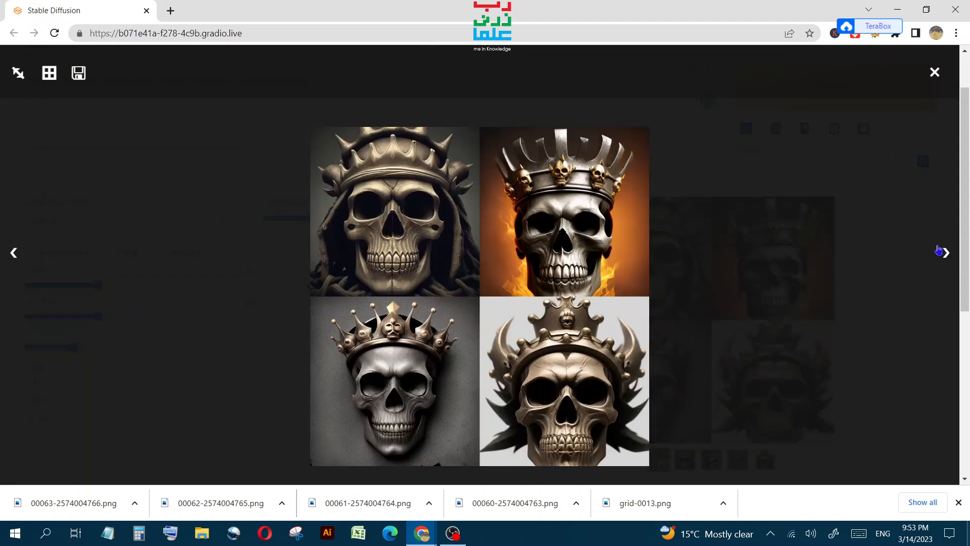
{"action": "left_click", "coordinate": [946, 254]}
{"action": "left_click", "coordinate": [935, 72]}
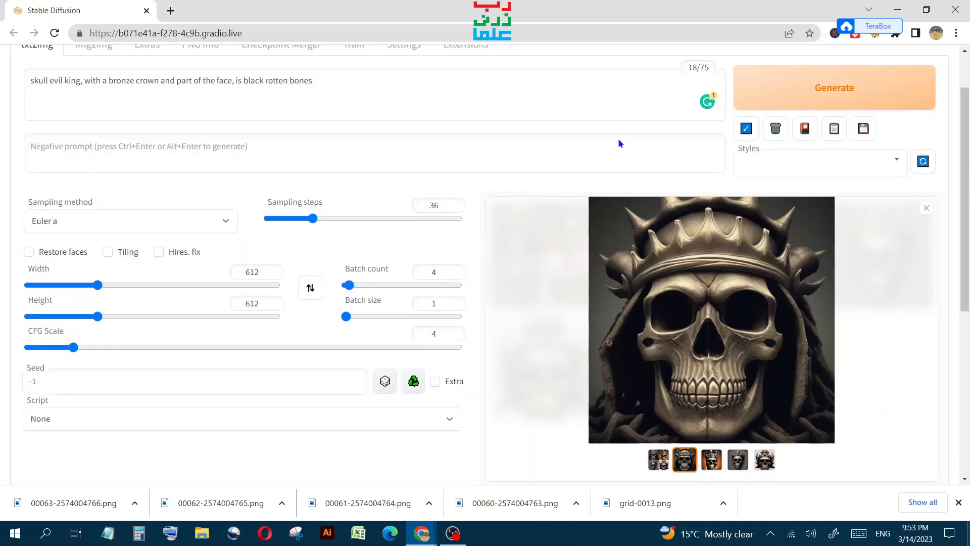
{"action": "scroll", "coordinate": [397, 295], "scroll_direction": "up", "scroll_amount": 1}
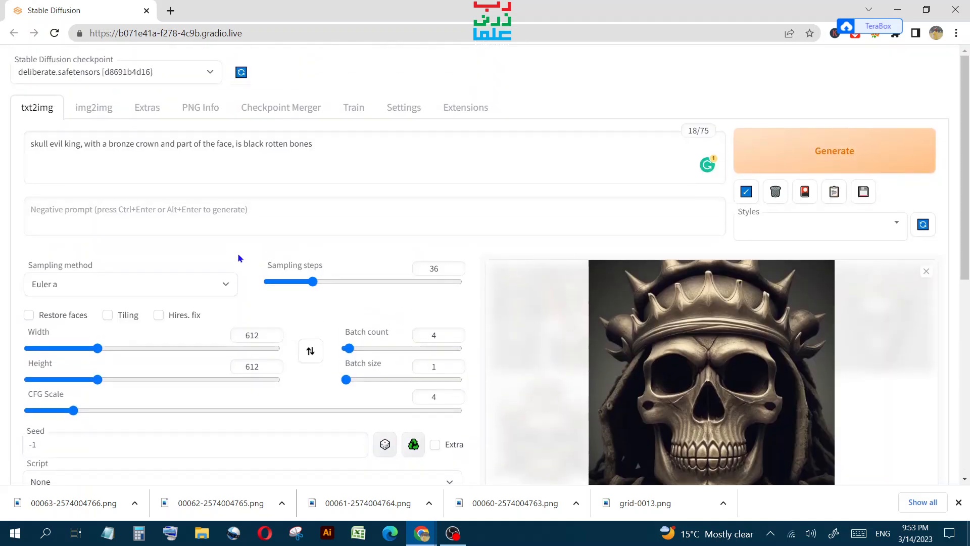